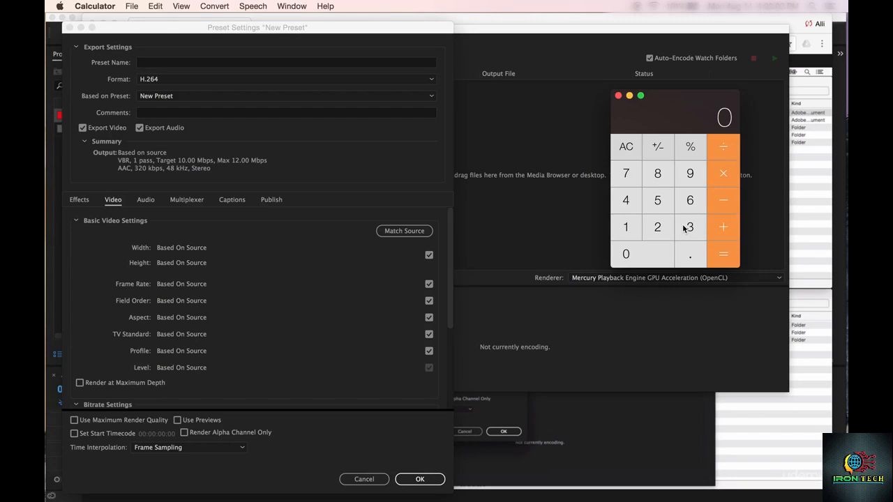
- Calculate one quarter of the 3840-pixel source width in the calculator
left_click(684, 229)
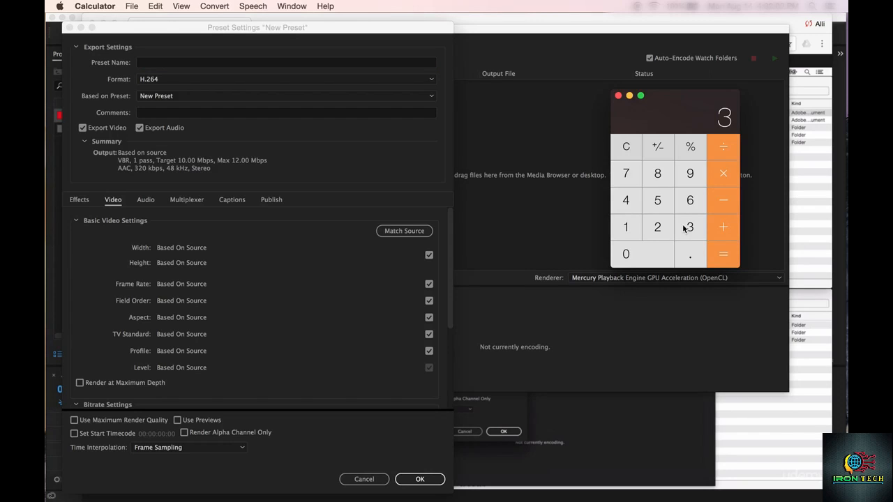
left_click(660, 175)
left_click(626, 200)
left_click(632, 256)
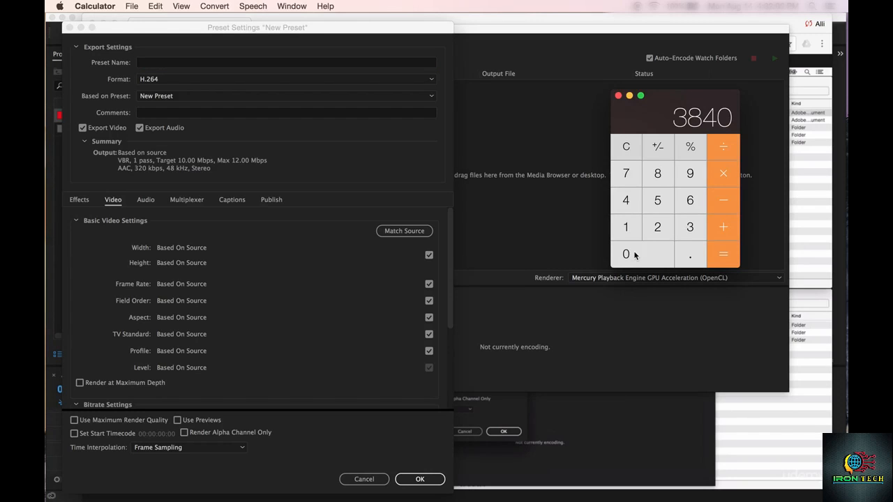
left_click(628, 203)
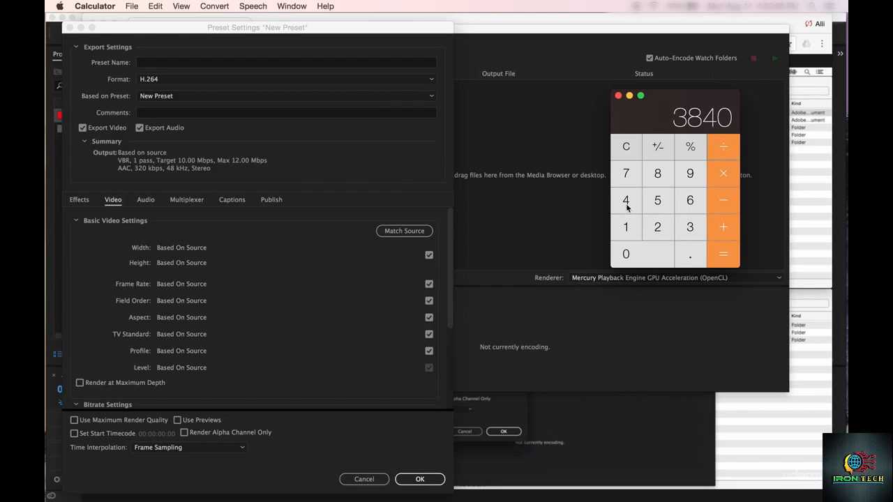
left_click(715, 258)
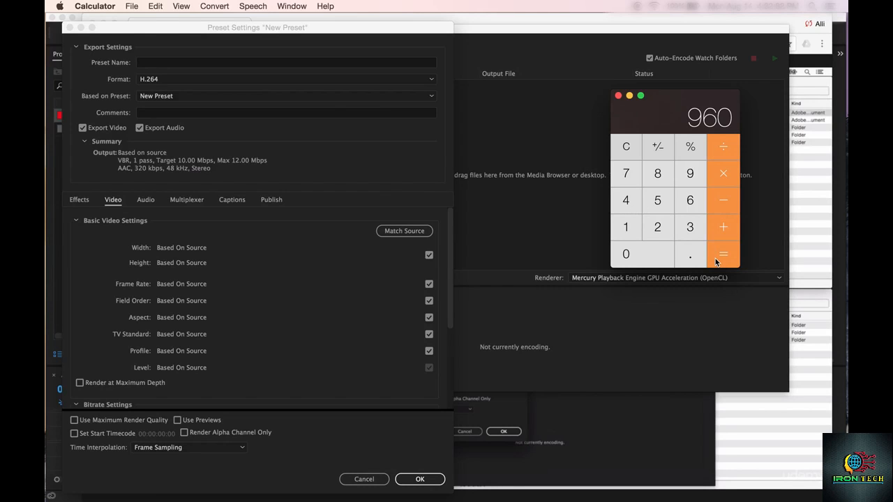
- Begin the new preset's name in Media Encoder with 960x
left_click(156, 62)
type("960x")
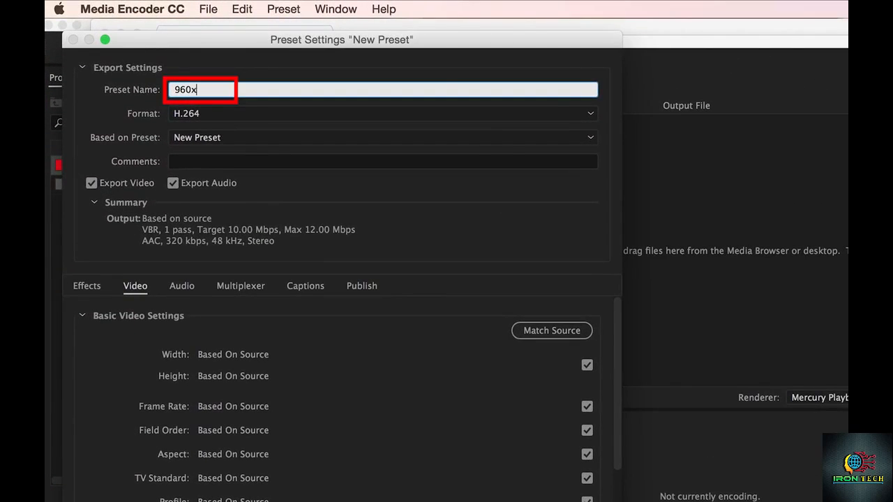
key("BackSpace")
type("x")
- Calculate one quarter of the 2160-pixel source height in the calculator
left_click(750, 339)
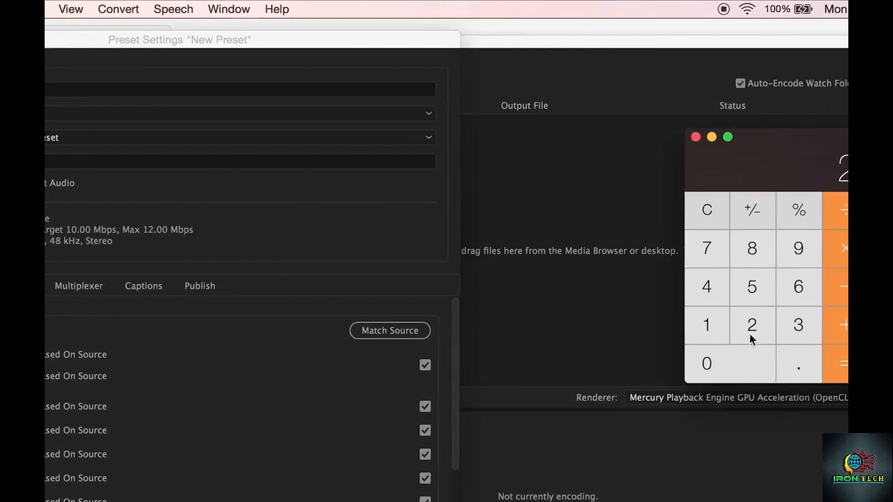
left_click(665, 331)
left_click(744, 286)
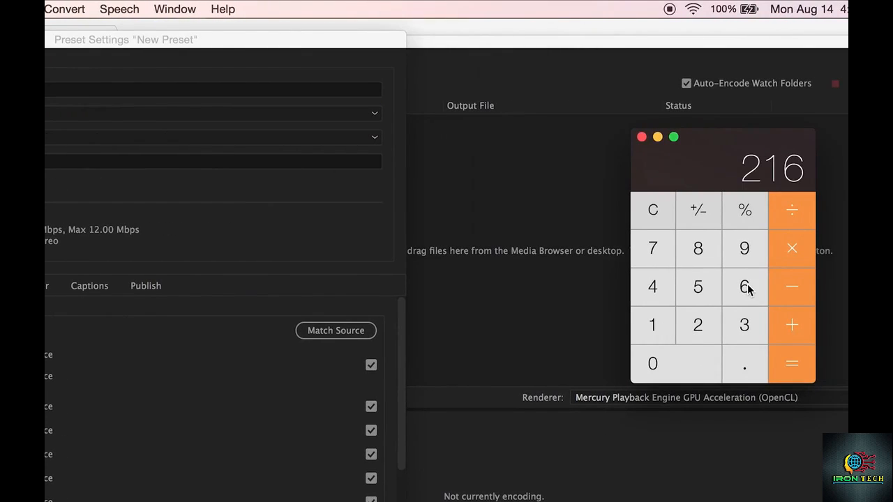
left_click(696, 357)
left_click(788, 217)
left_click(651, 286)
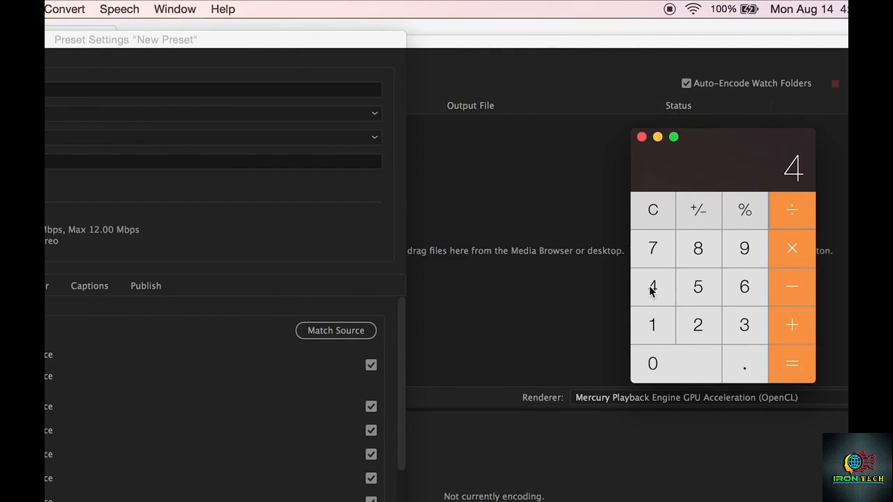
left_click(796, 370)
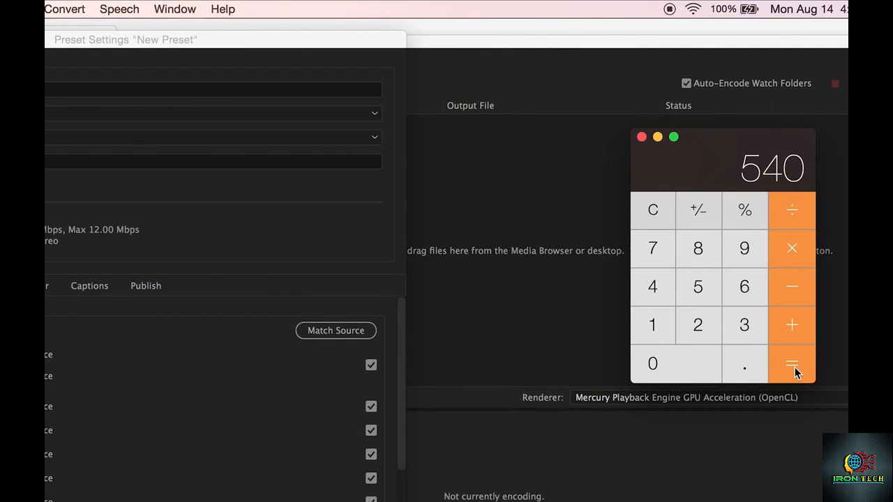
- Close the calculator and complete the preset name as 960x540 (3840x2160) 4k 23.98fps
left_click(641, 137)
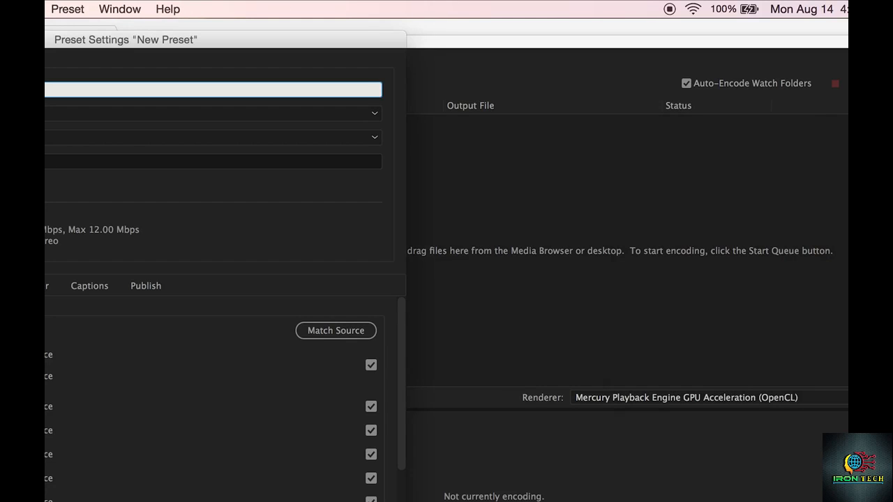
type("540")
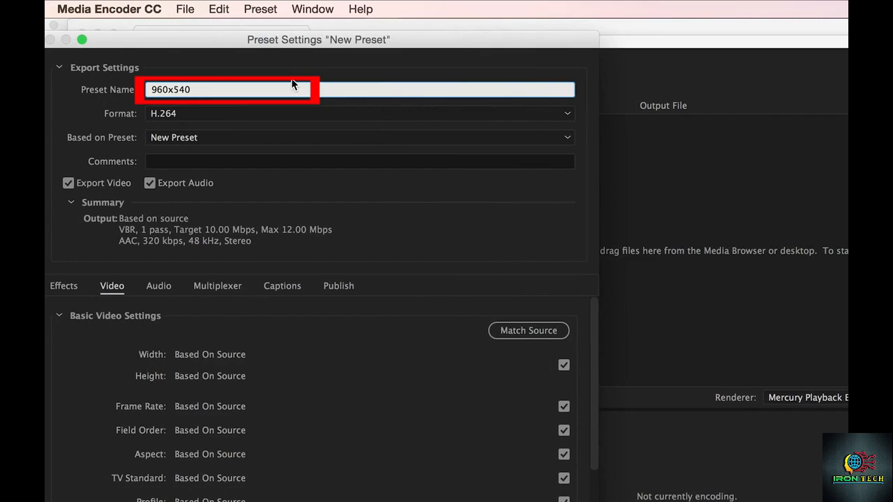
type(" (3840x2160) 4k 23.")
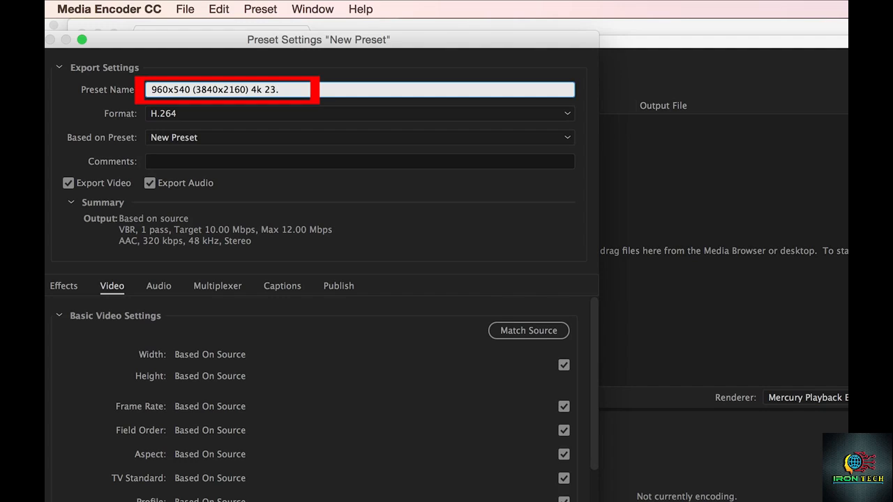
type("98fps")
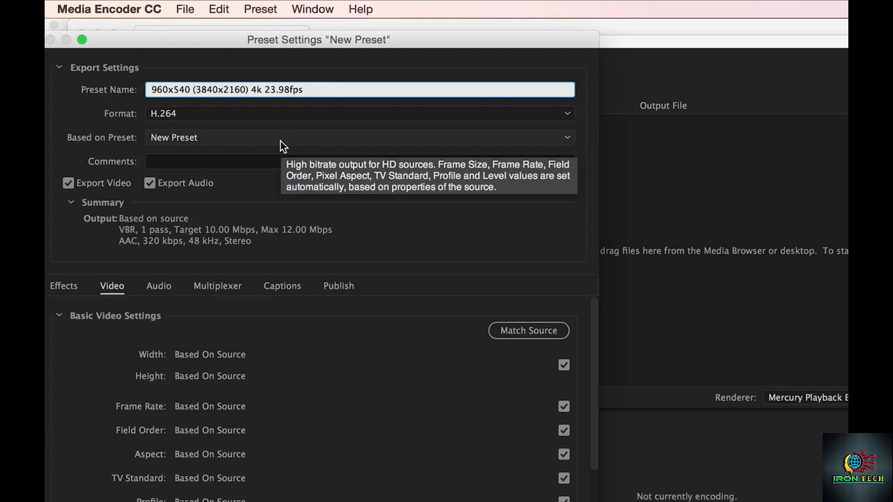
- Base the preset on Apple TV, iPad, iPhone 4 and newer - 960x540 23.976 and exclude audio from the export
left_click(280, 137)
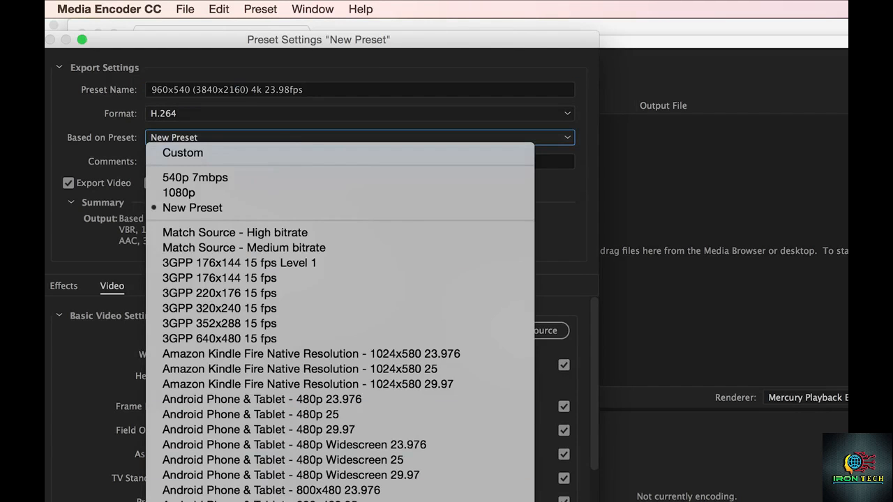
scroll(340, 279, "down", 15)
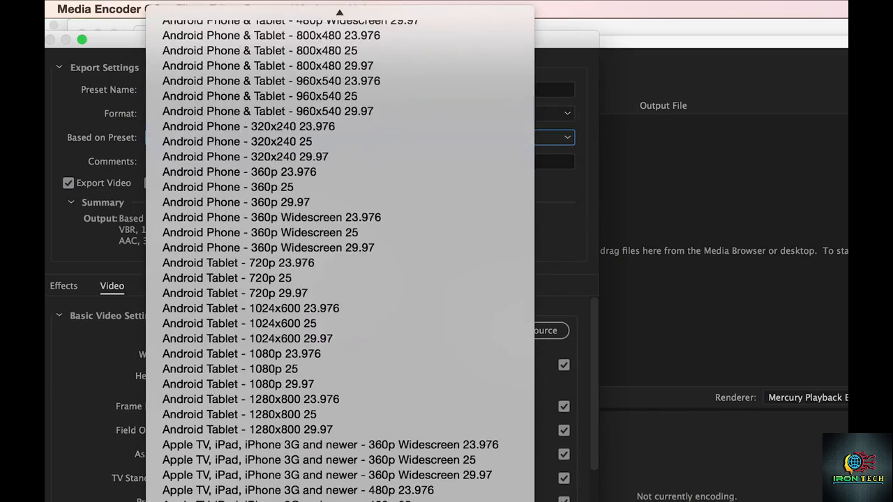
scroll(340, 279, "up", 5)
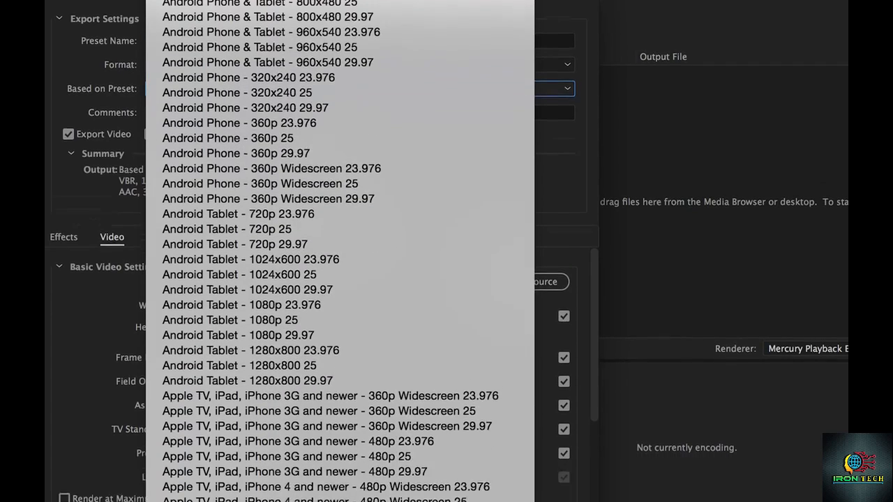
scroll(268, 464, "down", 3)
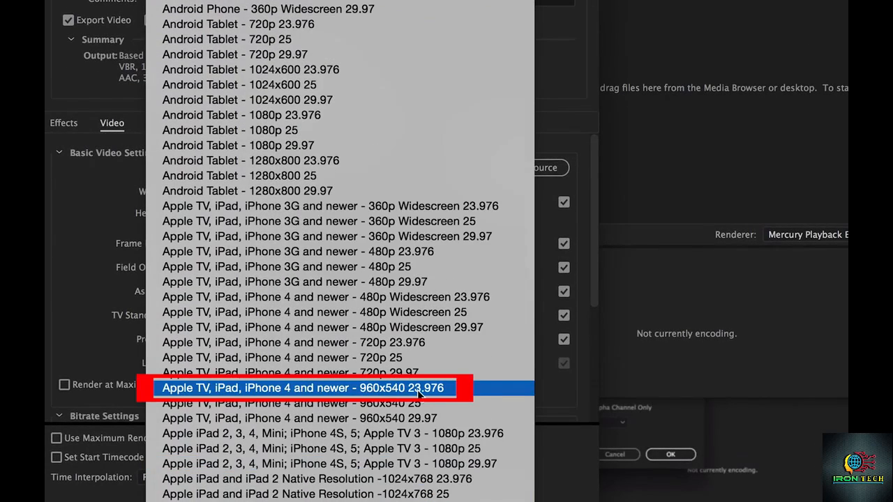
left_click(476, 388)
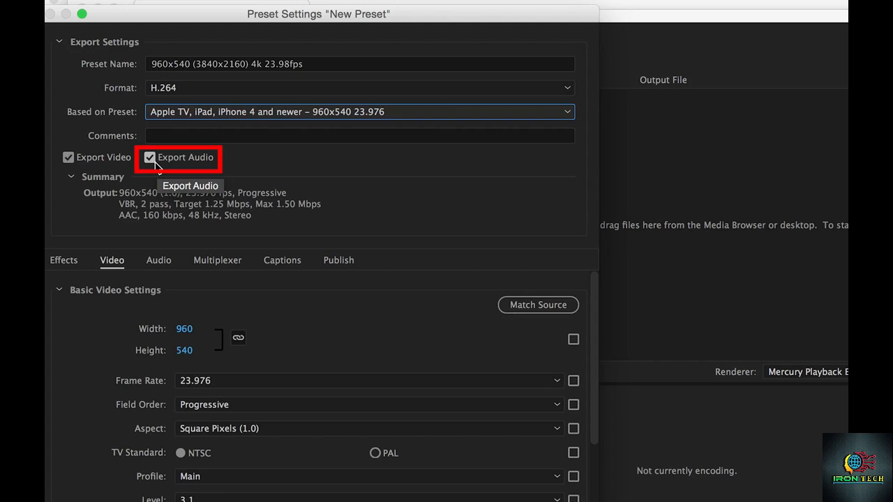
left_click(155, 164)
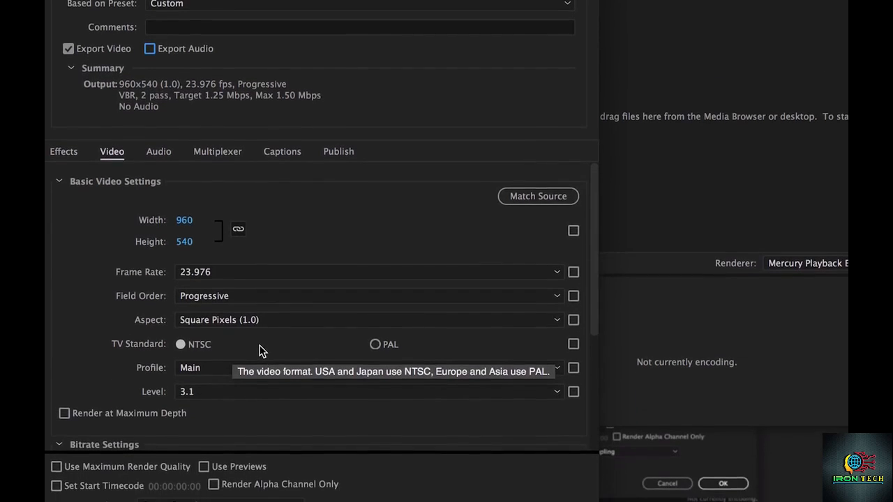
- Set the target bitrate to 2 Mbps and the maximum to 2.5 Mbps, then save the preset
scroll(259, 351, "down", 5)
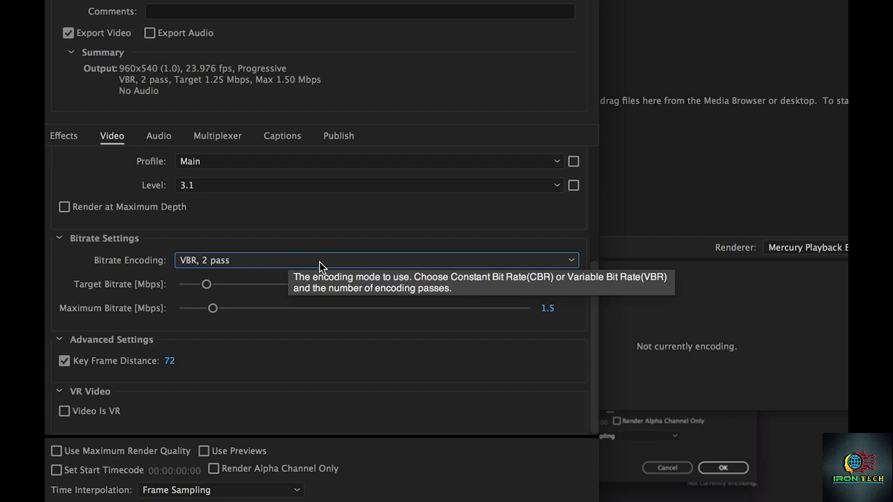
left_click(551, 284)
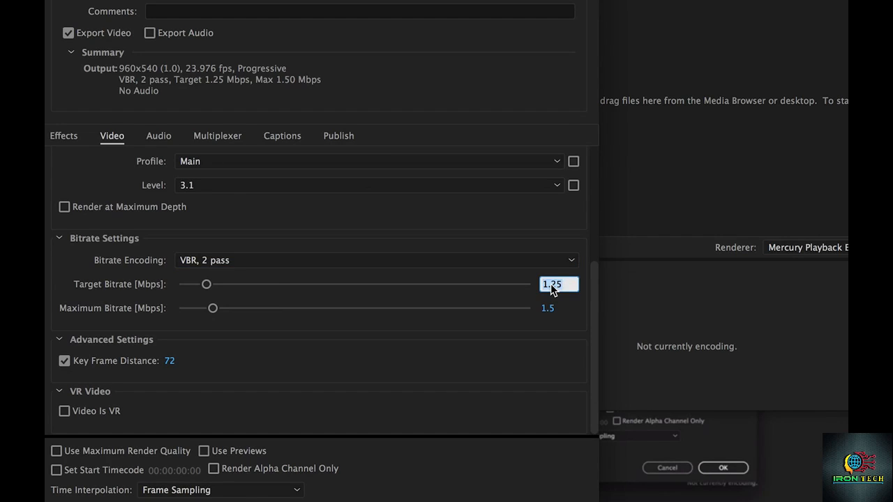
type("2")
left_click(525, 342)
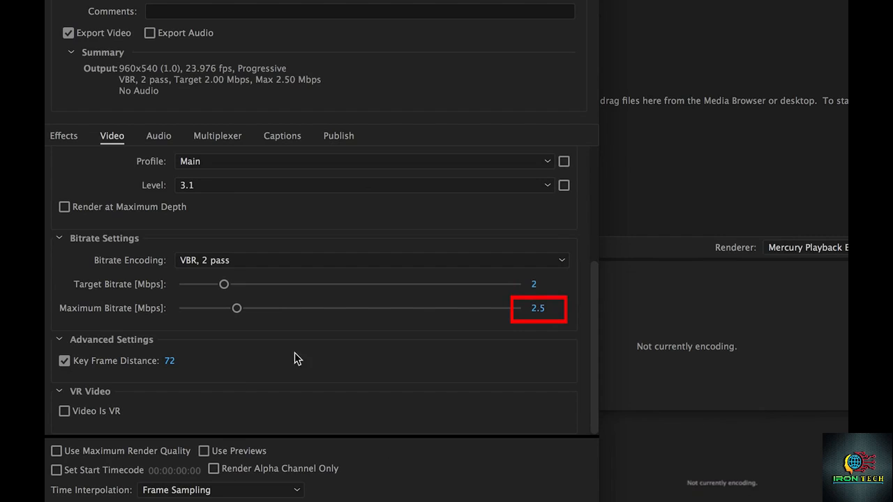
left_click(427, 480)
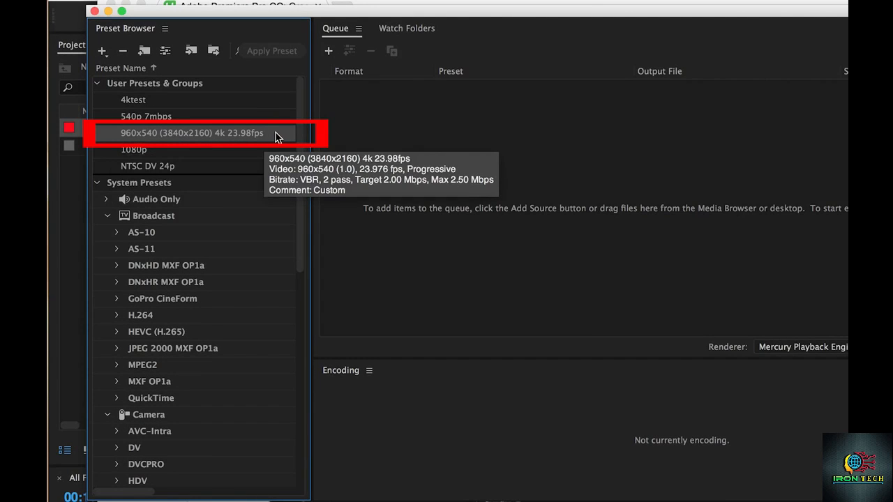
- Export the 960x540 (3840x2160) 4k 23.98fps preset to the Desktop as an .epr video preset file
right_click(267, 134)
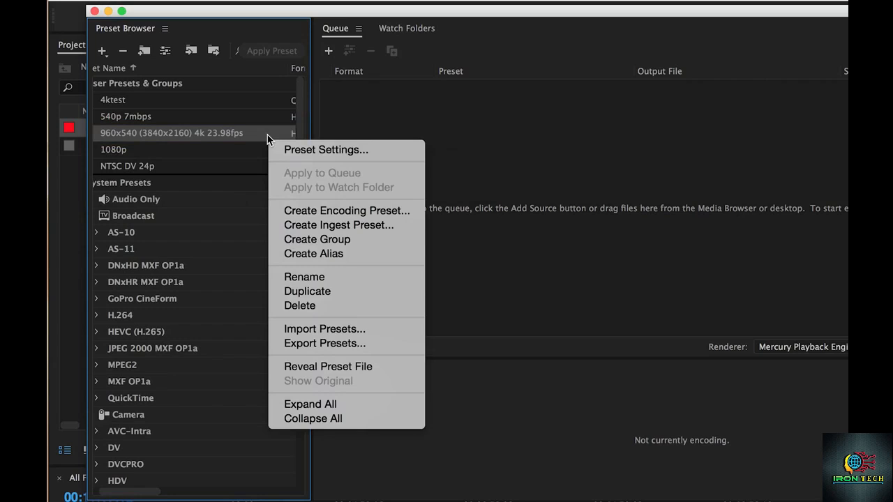
left_click(380, 348)
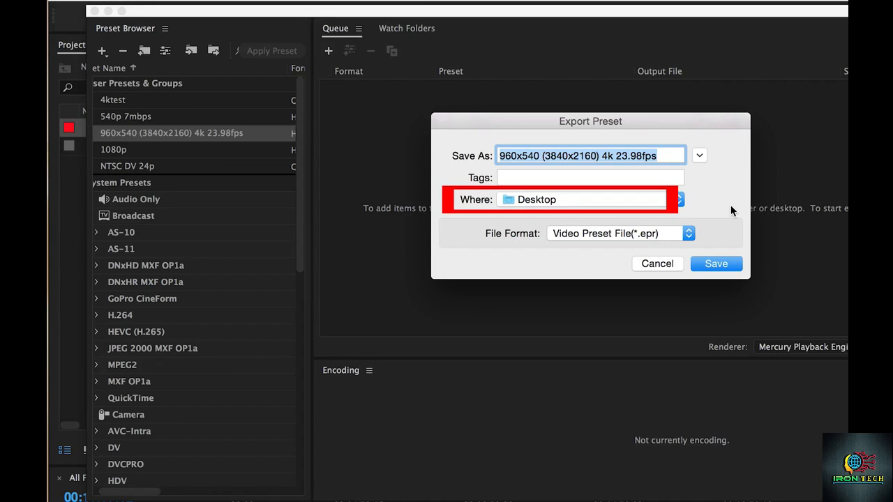
left_click(730, 265)
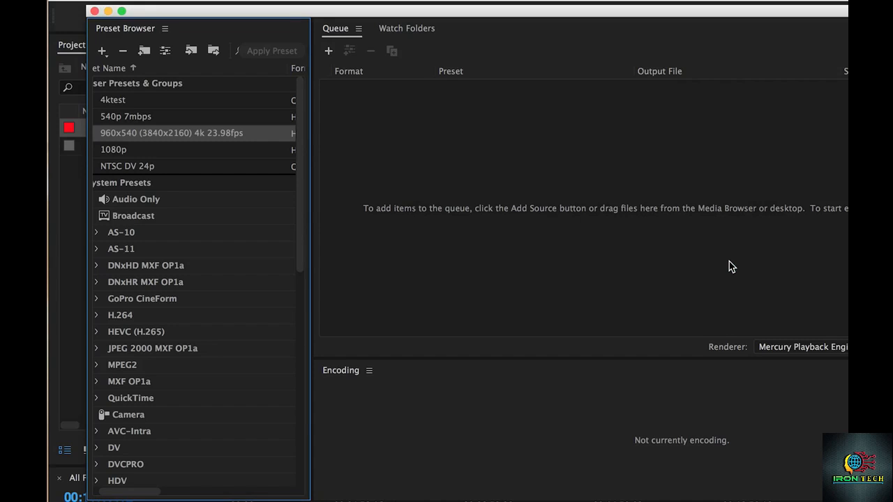
- Switch to Premiere Pro, open the A Cam bin and sort its clips by Video Info
left_click(52, 120)
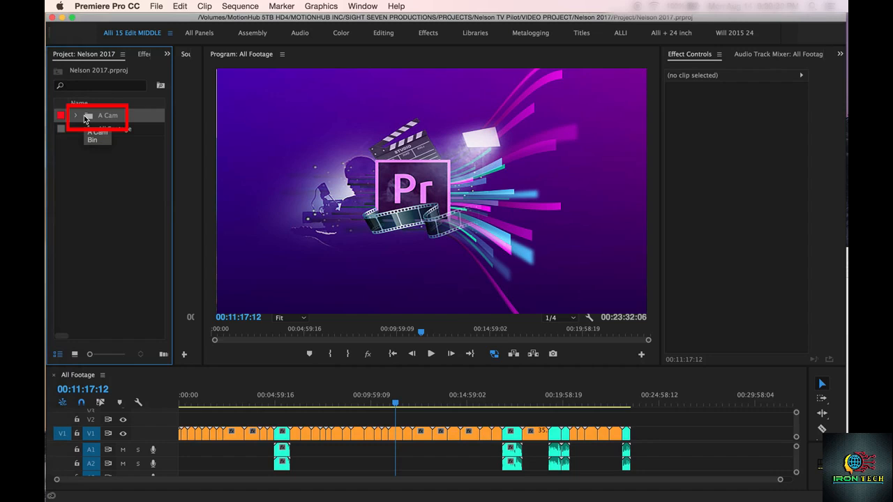
double_click(85, 117)
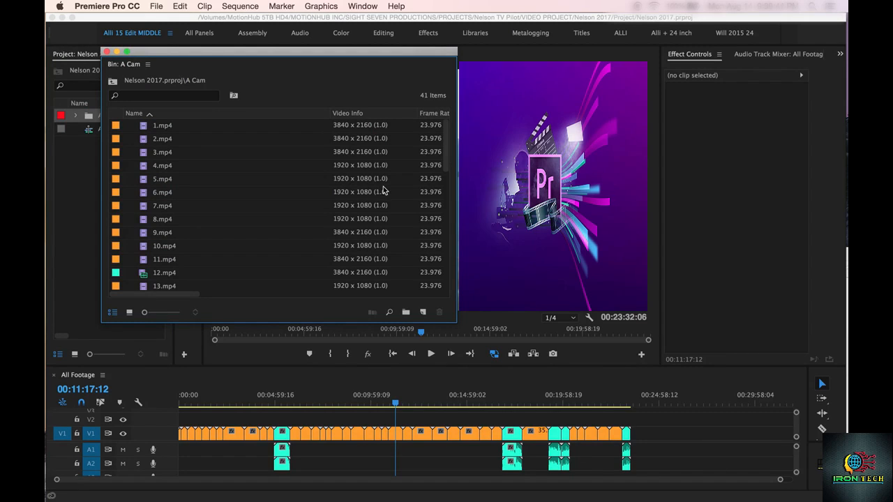
scroll(343, 212, "down", 5)
scroll(344, 213, "up", 5)
left_click(381, 116)
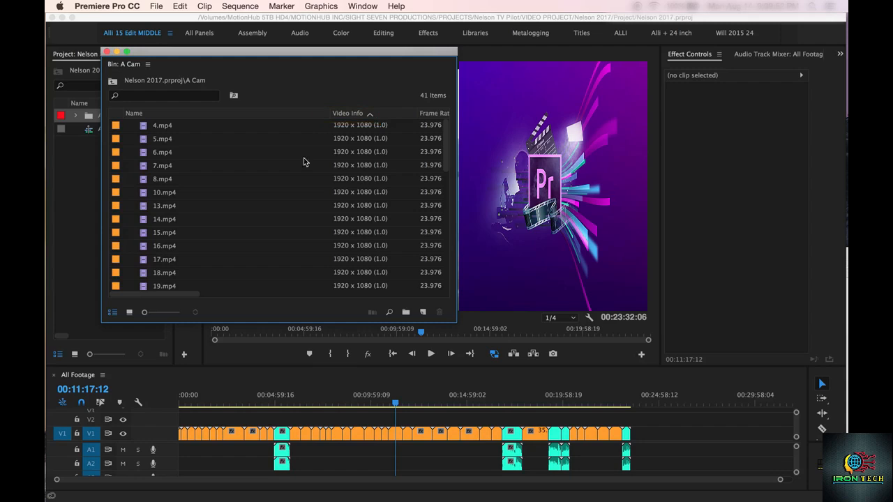
- Select all the 3840 x 2160 clips in the A Cam bin, from 1.mp4 through 43.mp4
scroll(342, 272, "down", 10)
left_click(359, 272)
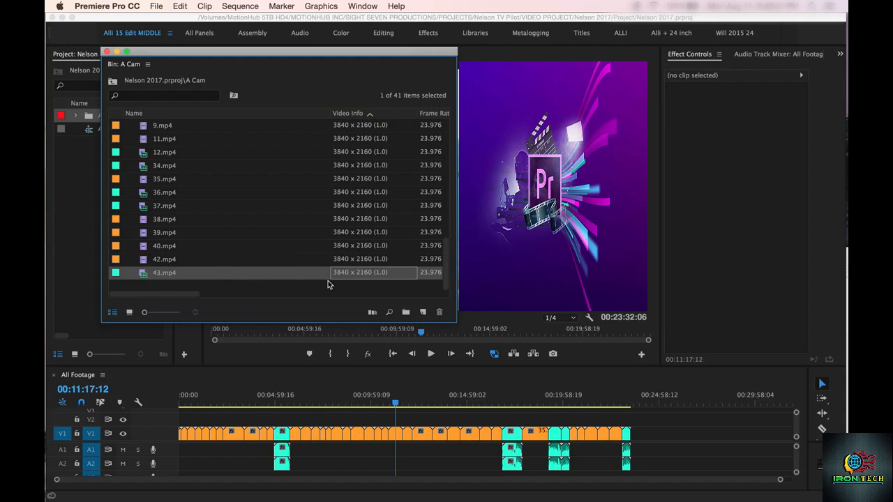
scroll(323, 247, "up", 5)
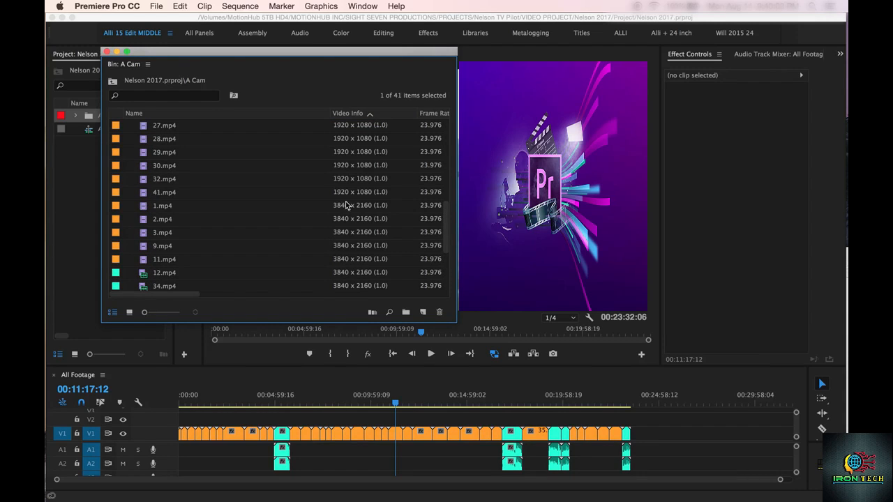
left_click(353, 209, "shift")
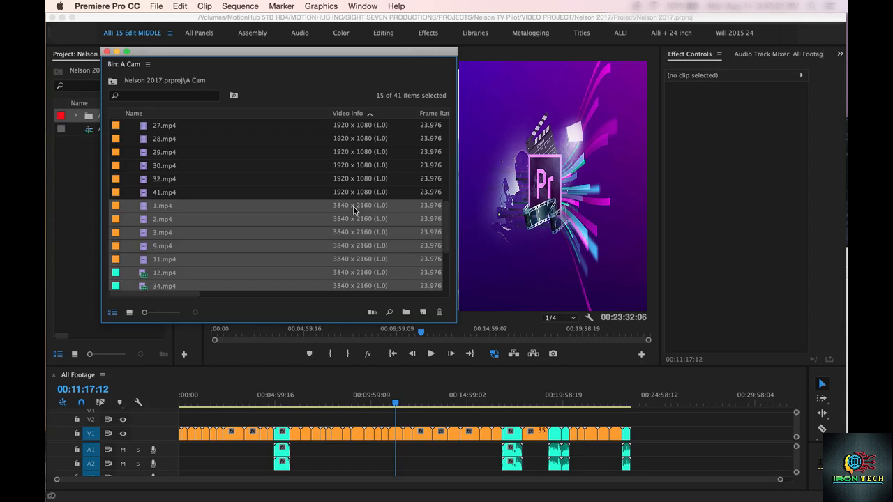
scroll(207, 247, "down", 5)
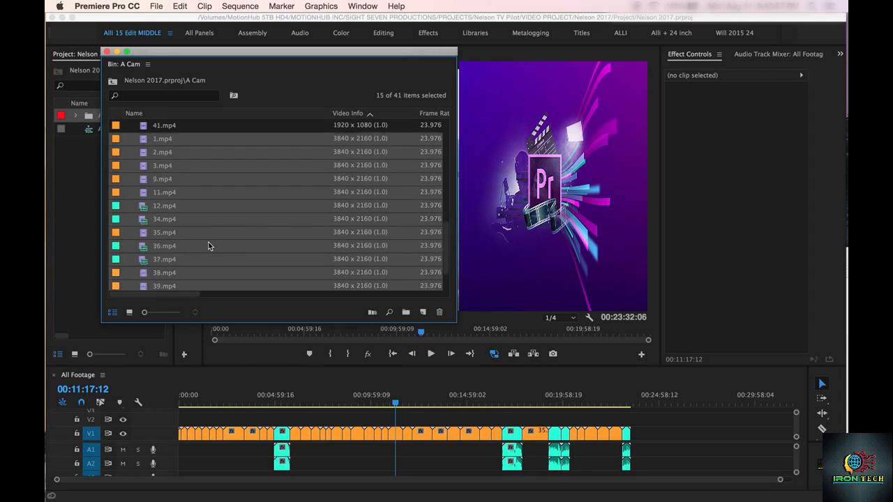
scroll(159, 150, "up", 3)
- Start creating proxies for the selected clips and choose 960x540 (For 4k 3840x2160) 23.98.epr from the Desktop as the ingest preset
right_click(162, 170)
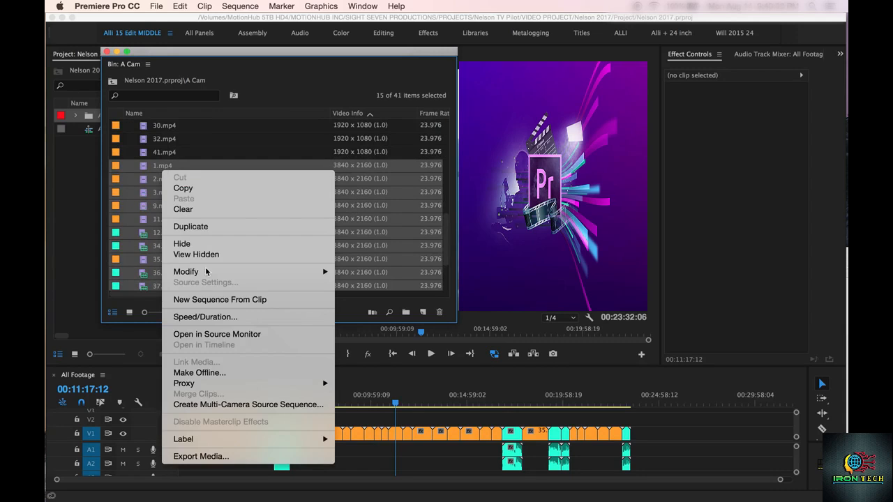
mouse_move(224, 388)
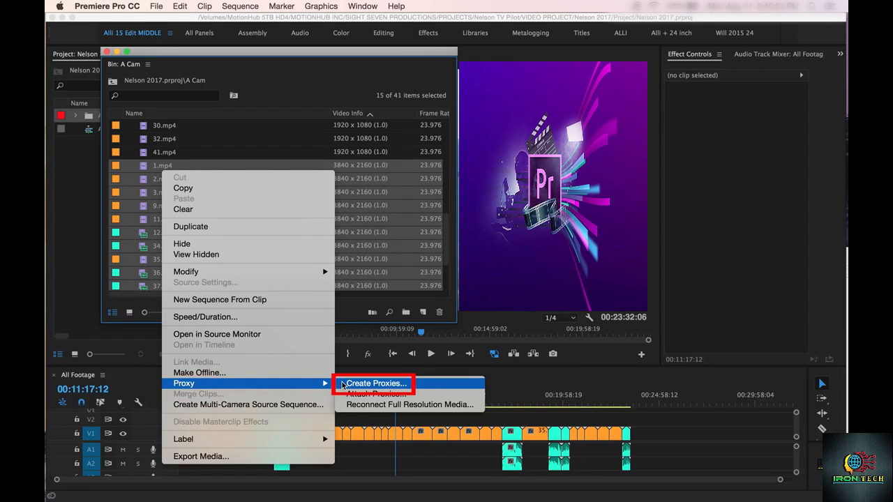
left_click(342, 384)
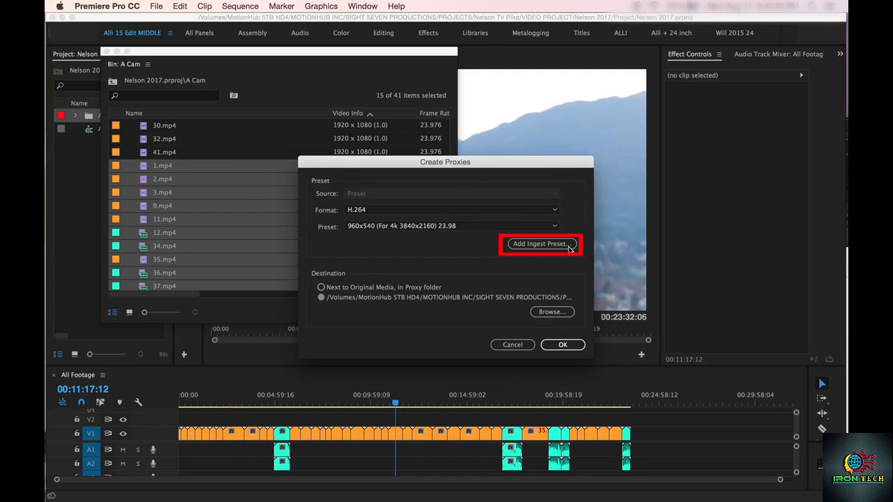
left_click(517, 245)
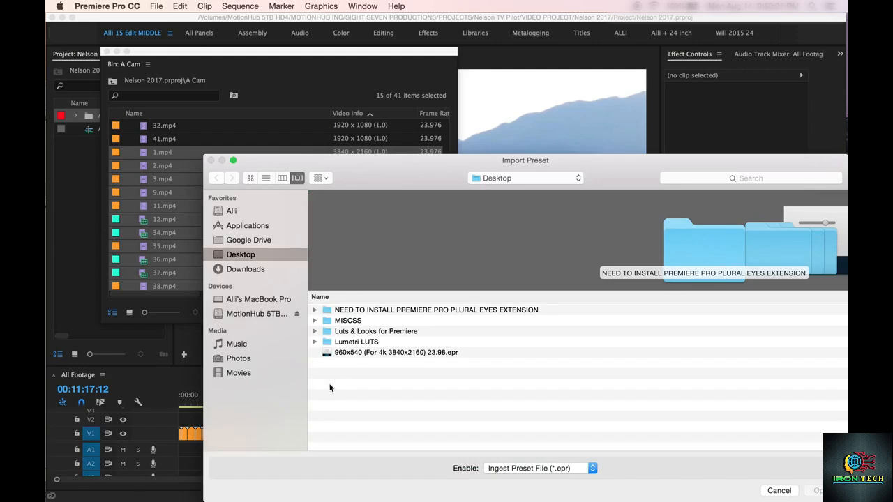
left_click(339, 355)
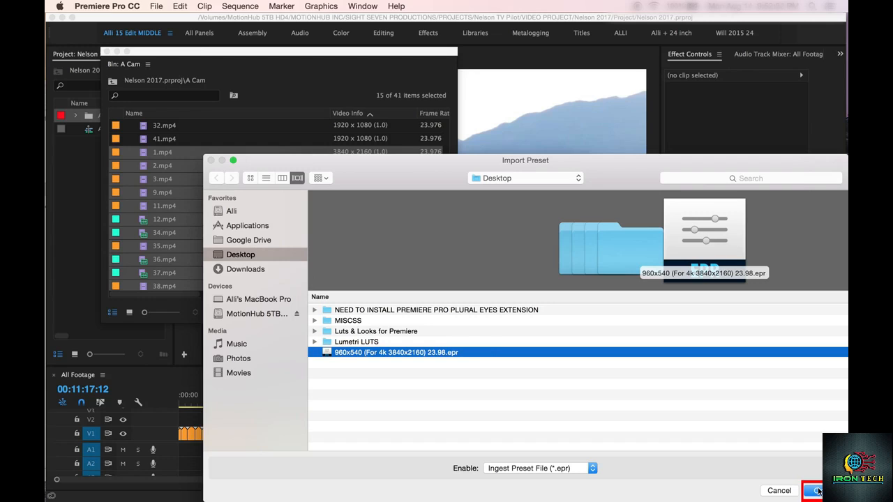
left_click(778, 492)
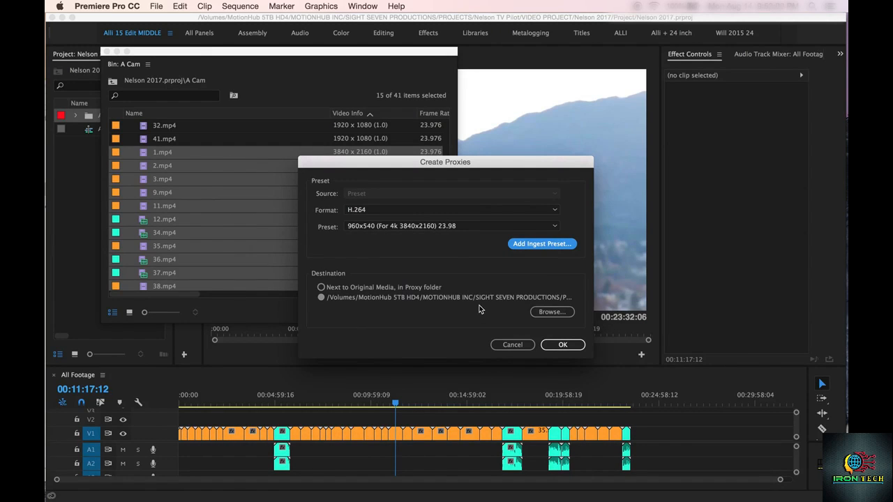
- Set the proxy destination to the Proxies folder inside the A Cam footage folder and create the proxy jobs
left_click(552, 312)
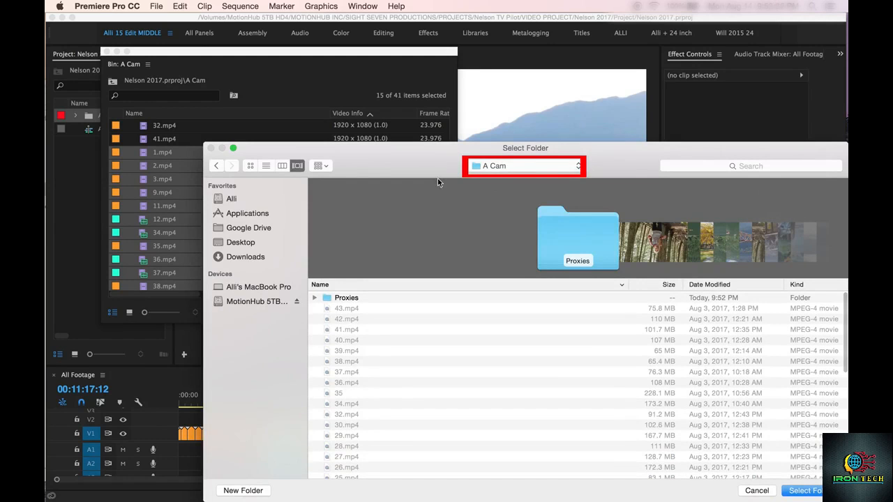
scroll(323, 432, "down", 1)
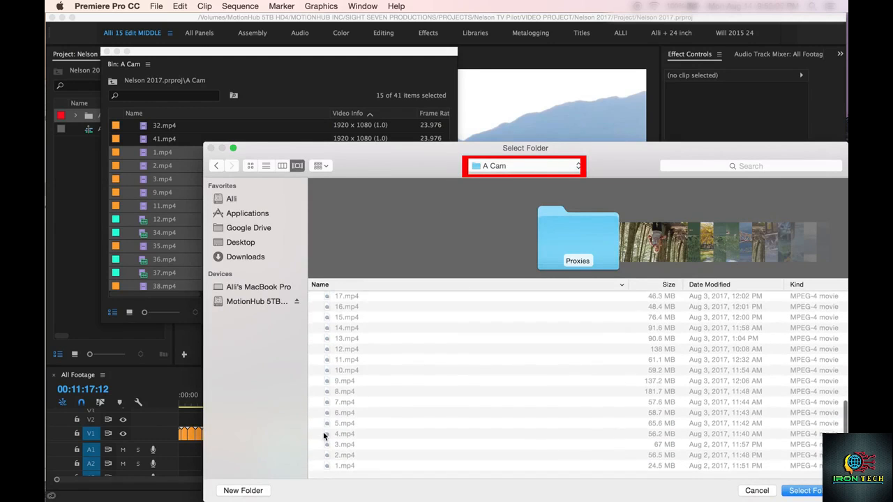
scroll(323, 432, "up", 2)
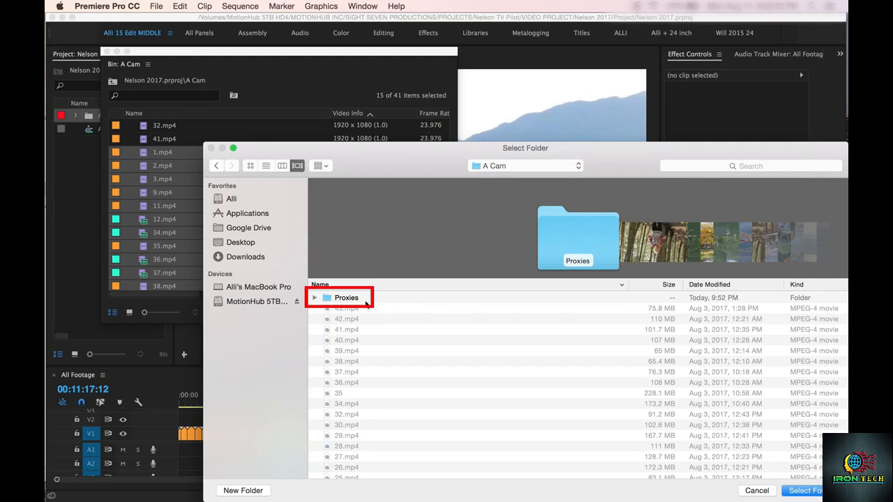
left_click(331, 300)
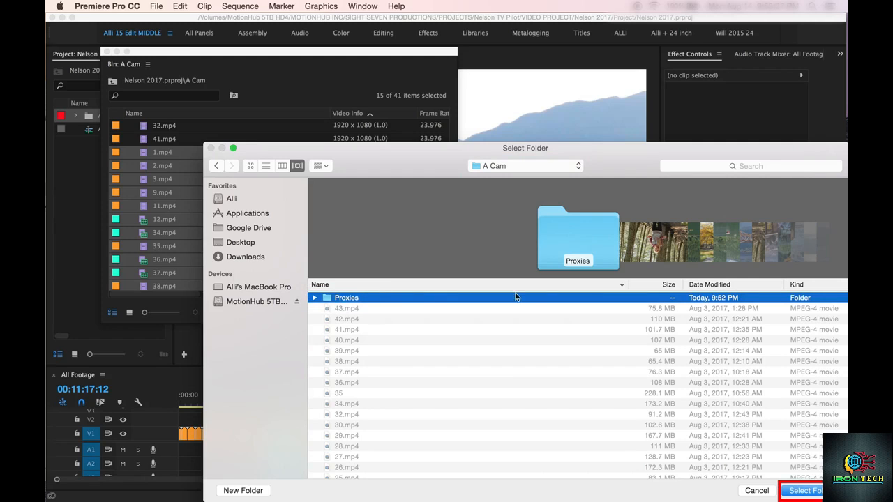
left_click(808, 496)
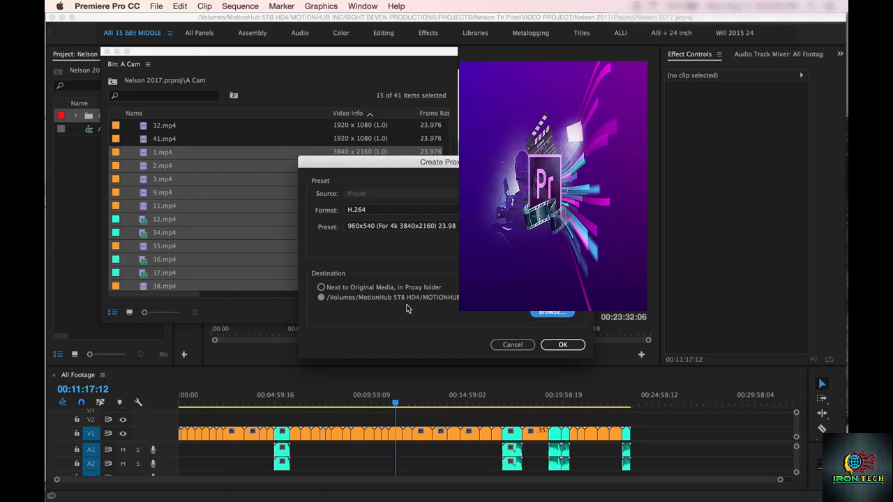
left_click(560, 346)
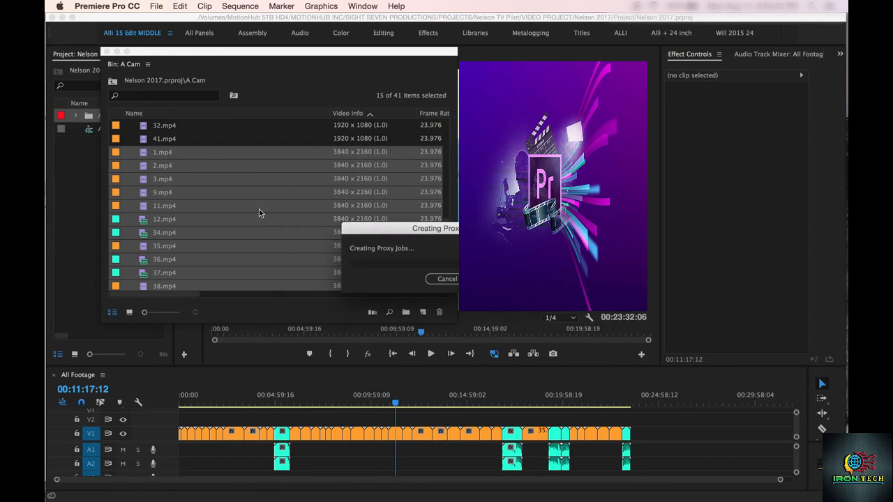